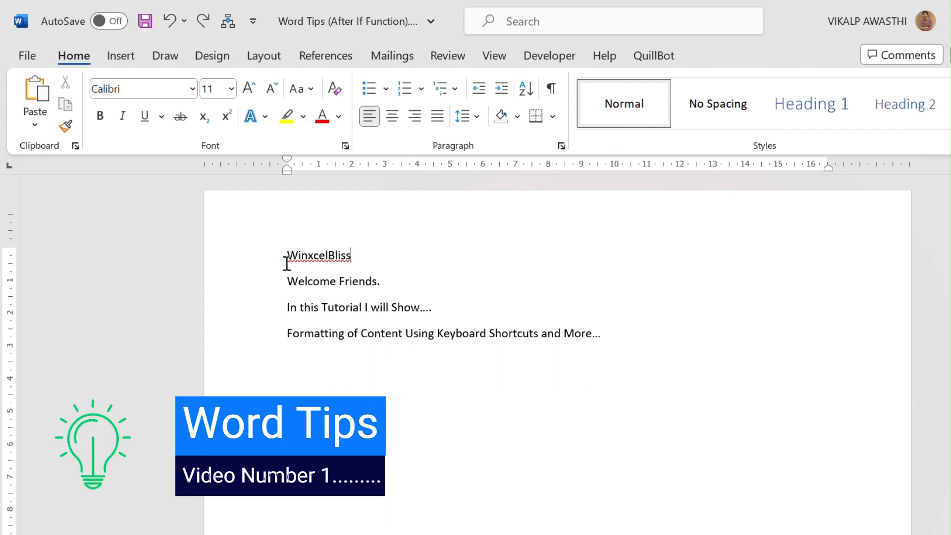
{"action": "left_click", "coordinate": [309, 307]}
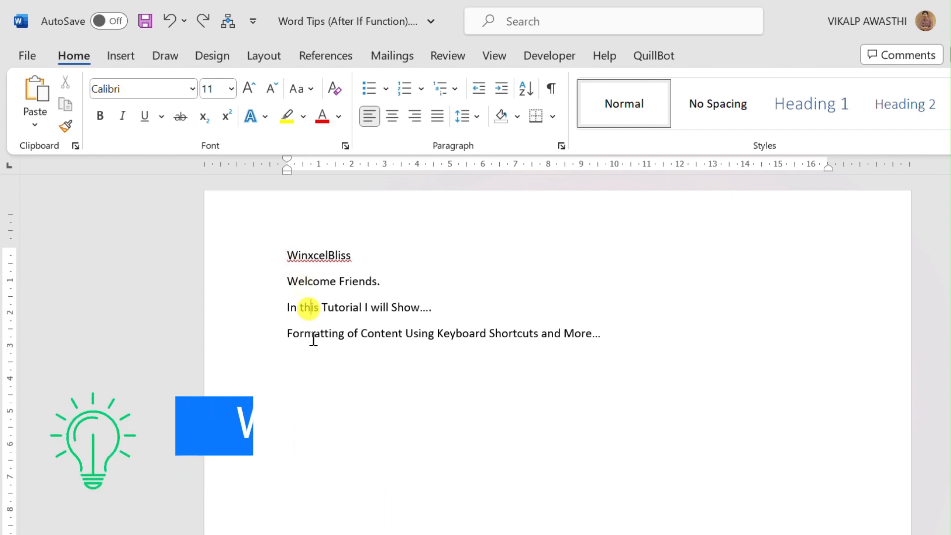
{"action": "left_click", "coordinate": [313, 340]}
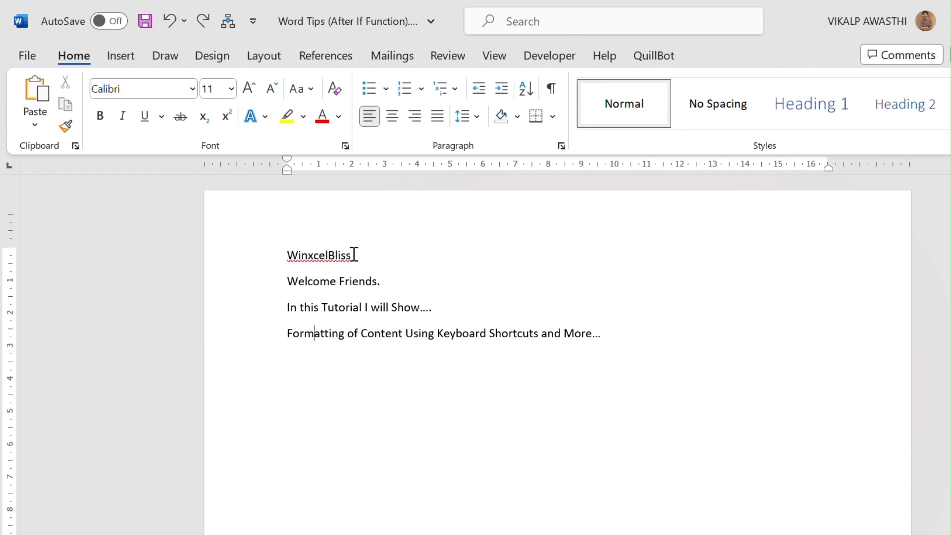
Select the WinxcelBliss heading and increase its font size stepwise to 22
{"action": "left_click_drag", "start_coordinate": [355, 254], "coordinate": [272, 255]}
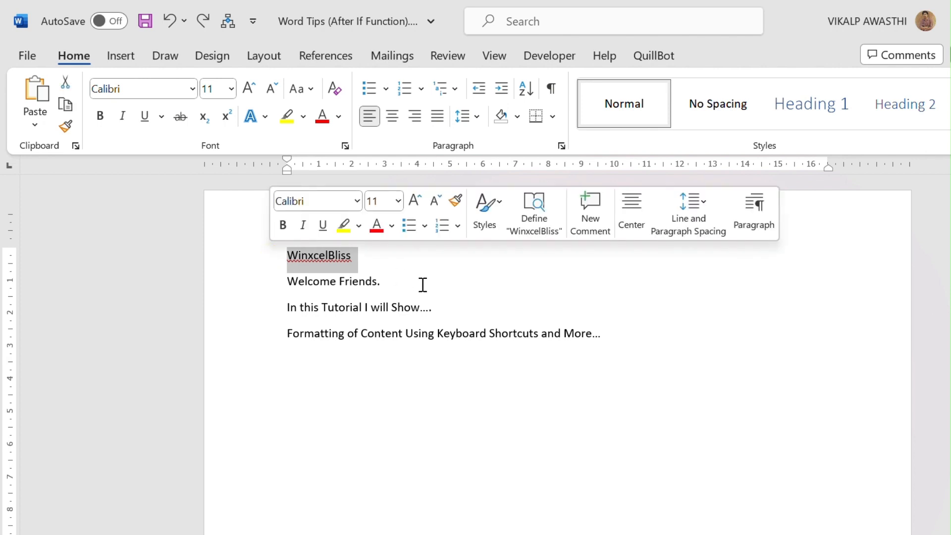
{"action": "key", "text": "ctrl"}
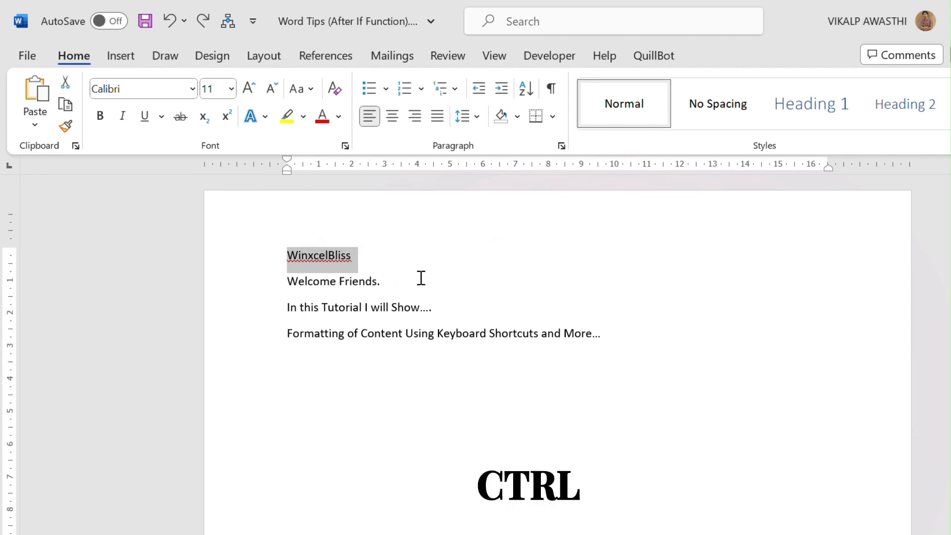
{"action": "key", "text": "ctrl+bracketright"}
{"action": "key", "text": "ctrl+bracketright"}
{"action": "key", "text": "ctrl+bracketright"}
{"action": "key", "text": "ctrl+bracketright"}
{"action": "key", "text": "ctrl+bracketright"}
{"action": "key", "text": "ctrl+bracketright"}
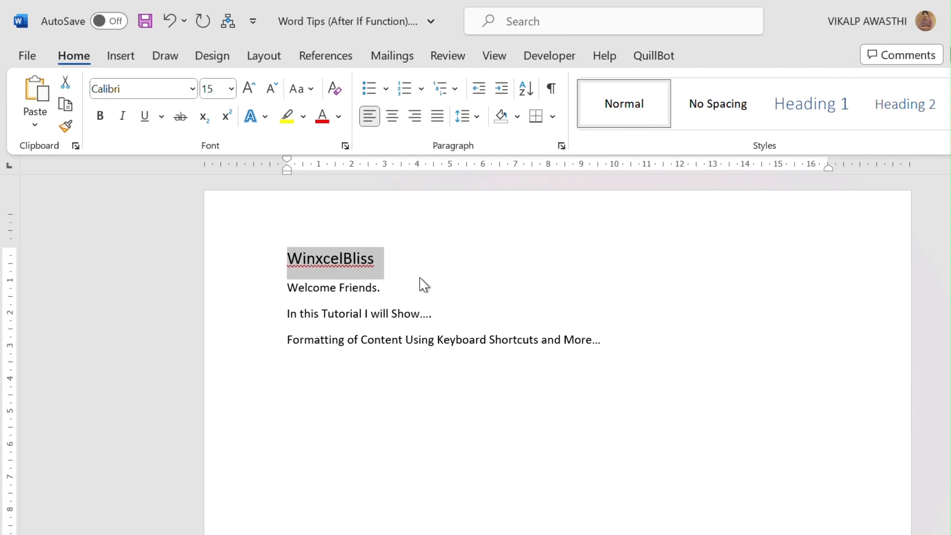
{"action": "key", "text": "ctrl+bracketright"}
{"action": "key", "text": "ctrl+bracketright"}
{"action": "key", "text": "ctrl+bracketright"}
{"action": "key", "text": "ctrl+bracketright"}
{"action": "key", "text": "ctrl+bracketright"}
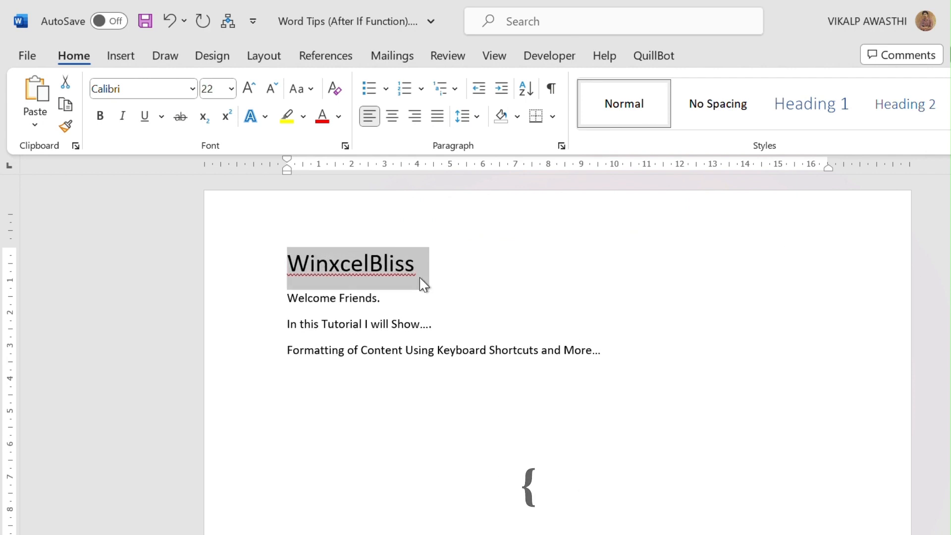
Reduce the selected WinxcelBliss heading's font size stepwise to 17
{"action": "key", "text": "ctrl+bracketleft"}
{"action": "key", "text": "ctrl+bracketleft"}
{"action": "key", "text": "ctrl+bracketleft"}
{"action": "key", "text": "ctrl+bracketleft"}
{"action": "key", "text": "ctrl+bracketleft"}
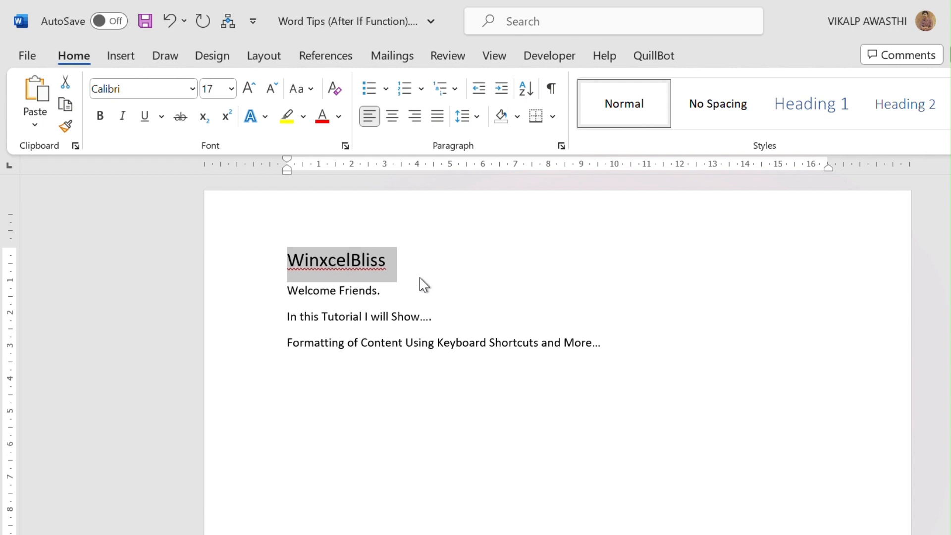
Set the font size of the selected WinxcelBliss heading to 20
{"action": "key", "text": "alt"}
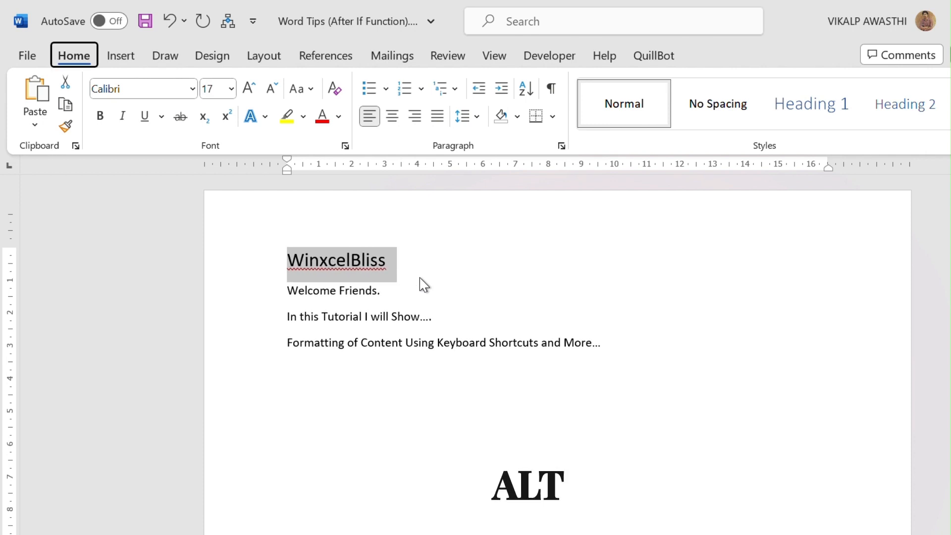
{"action": "key", "text": "h"}
{"action": "key", "text": "f"}
{"action": "key", "text": "s"}
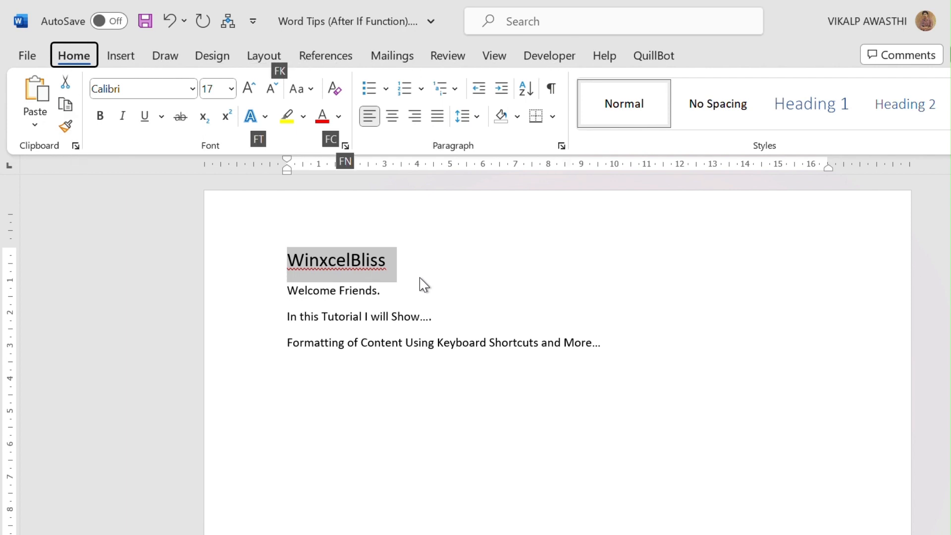
{"action": "type", "text": "20"}
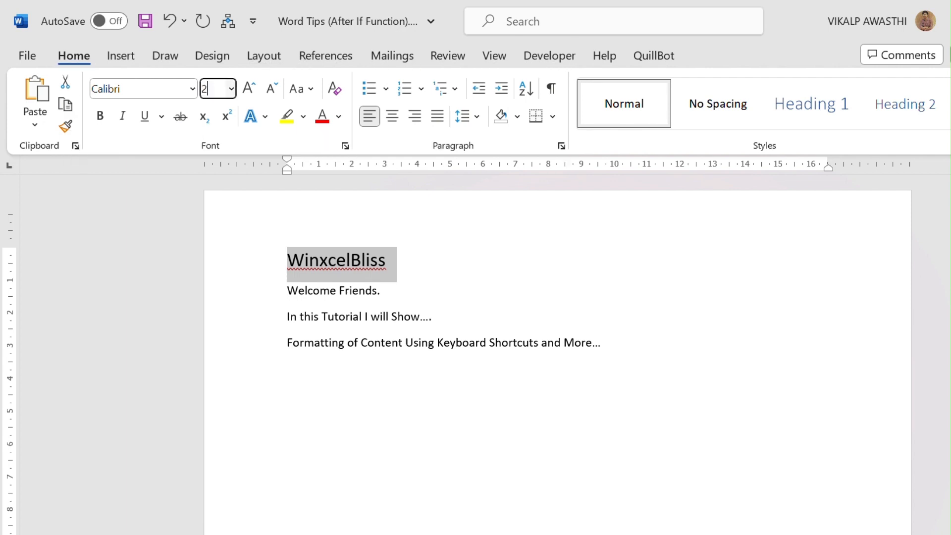
Center the WinxcelBliss heading on the page
{"action": "key", "text": "alt"}
{"action": "key", "text": "h"}
{"action": "key", "text": "a"}
{"action": "key", "text": "c"}
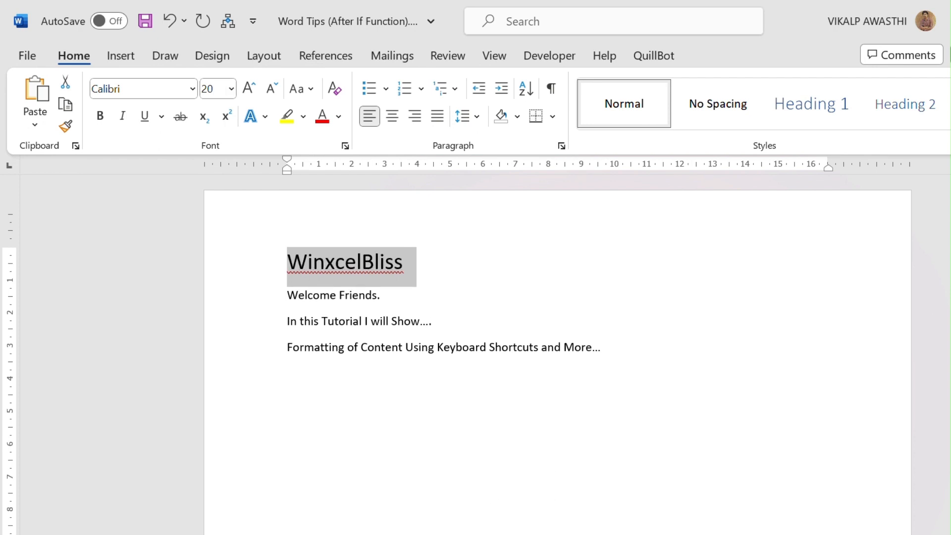
{"action": "key", "text": "alt"}
{"action": "key", "text": "h"}
{"action": "key", "text": "a"}
{"action": "key", "text": "r"}
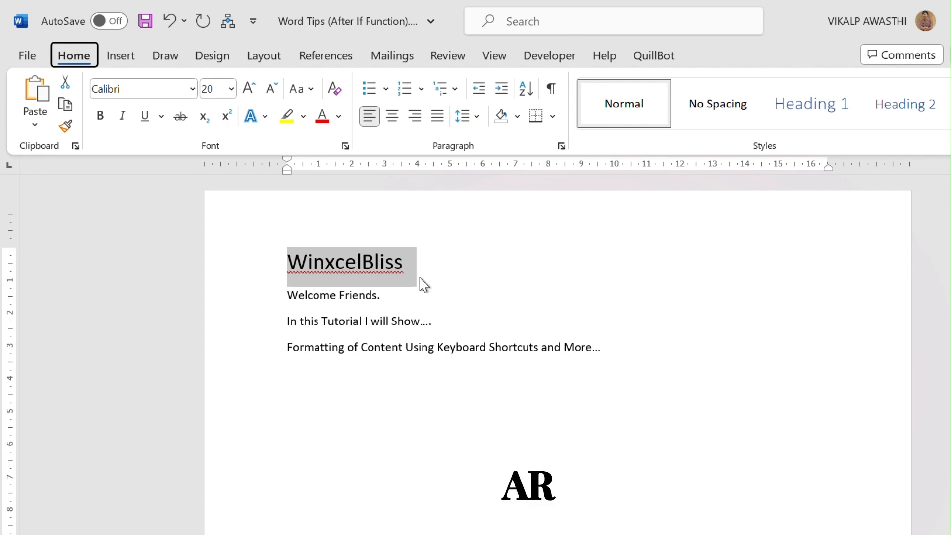
{"action": "key", "text": "a"}
{"action": "key", "text": "c"}
Align the WinxcelBliss heading to the right margin
{"action": "key", "text": "alt"}
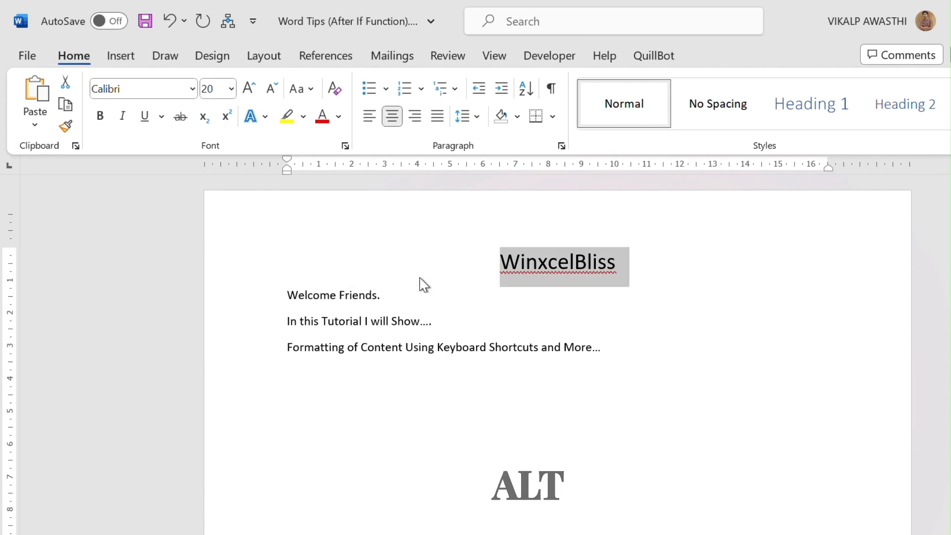
{"action": "key", "text": "h"}
{"action": "key", "text": "a"}
{"action": "key", "text": "j"}
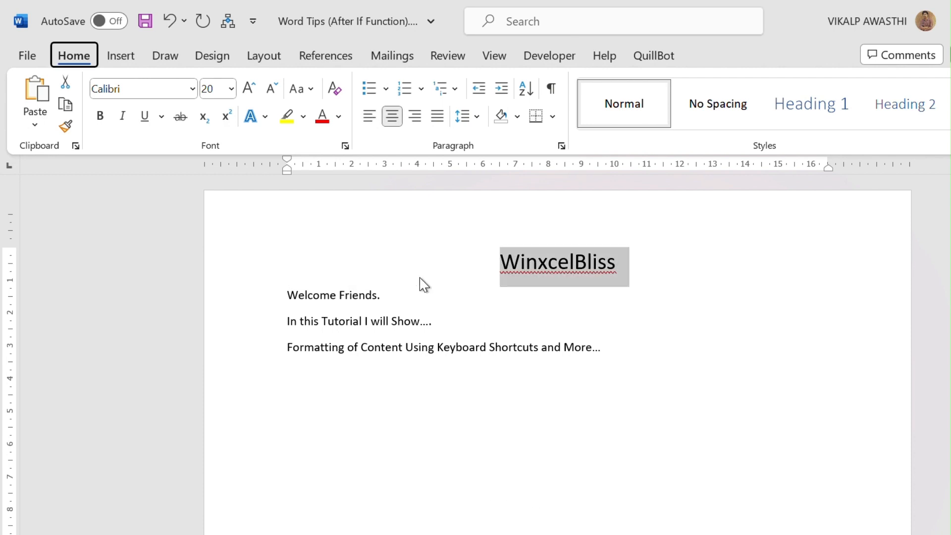
{"action": "key", "text": "alt+h"}
{"action": "key", "text": "a"}
{"action": "key", "text": "r"}
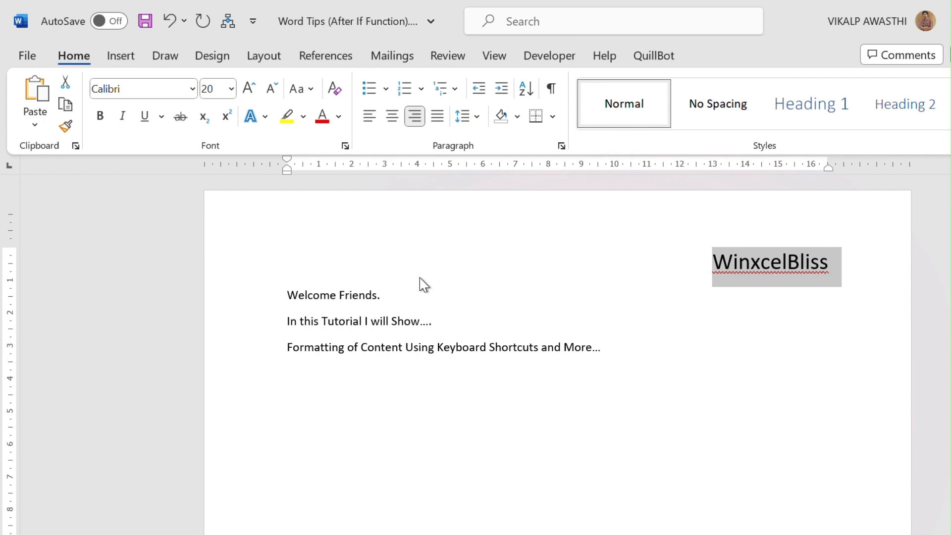
Align the WinxcelBliss heading to the left margin
{"action": "key", "text": "alt"}
{"action": "key", "text": "h"}
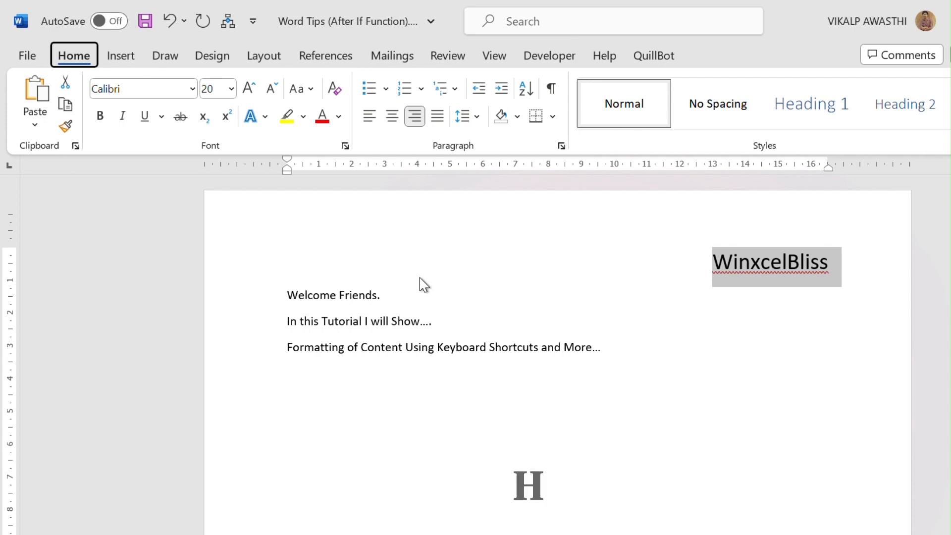
{"action": "key", "text": "a"}
{"action": "key", "text": "l"}
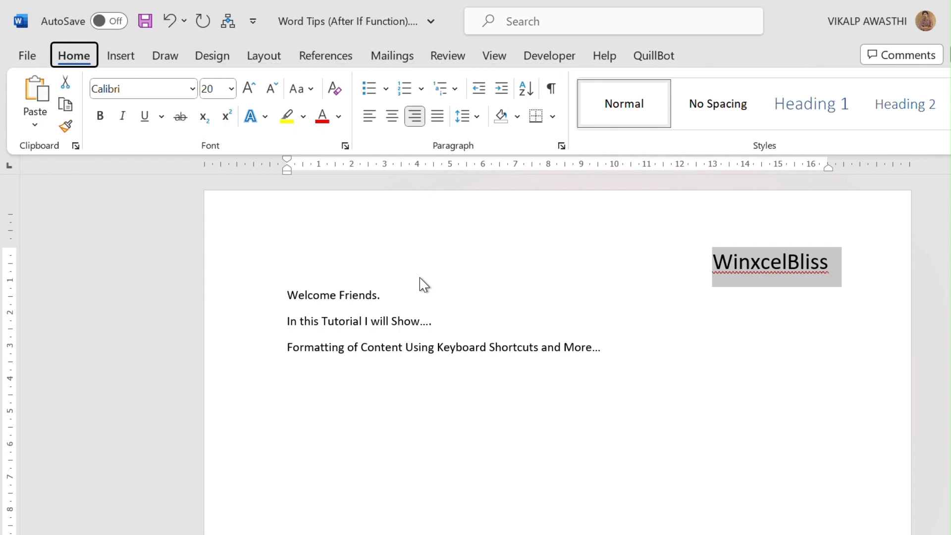
{"action": "key", "text": "alt"}
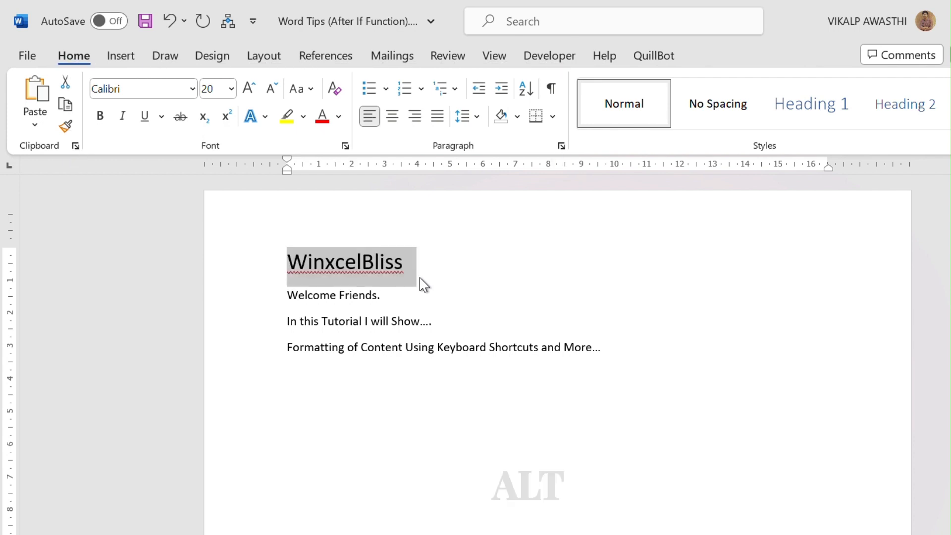
{"action": "key", "text": "h"}
{"action": "key", "text": "f"}
{"action": "key", "text": "f"}
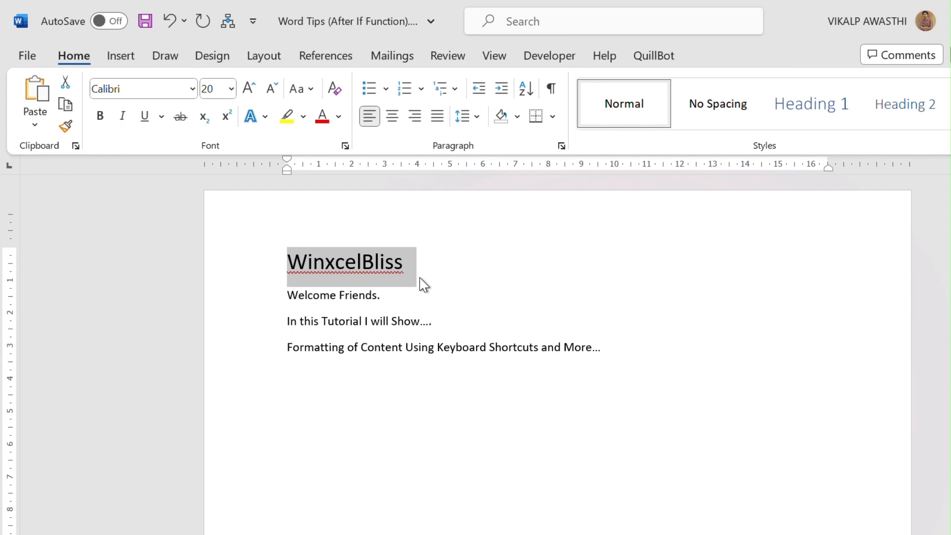
{"action": "key", "text": "alt"}
{"action": "key", "text": "Escape"}
Change the font of the selected WinxcelBliss heading to Algerian
{"action": "key", "text": "alt+h"}
{"action": "key", "text": "f"}
{"action": "key", "text": "f"}
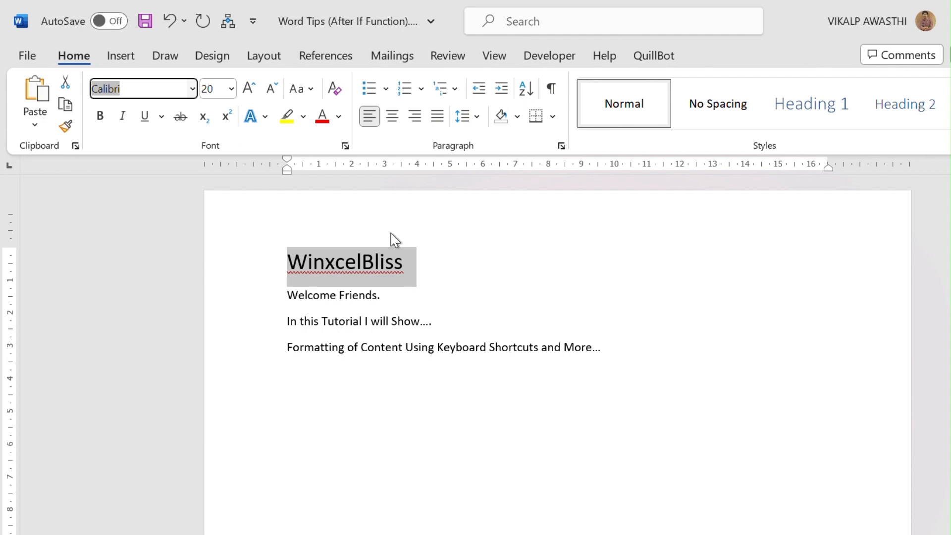
{"action": "type", "text": "Algerian"}
{"action": "key", "text": "Return"}
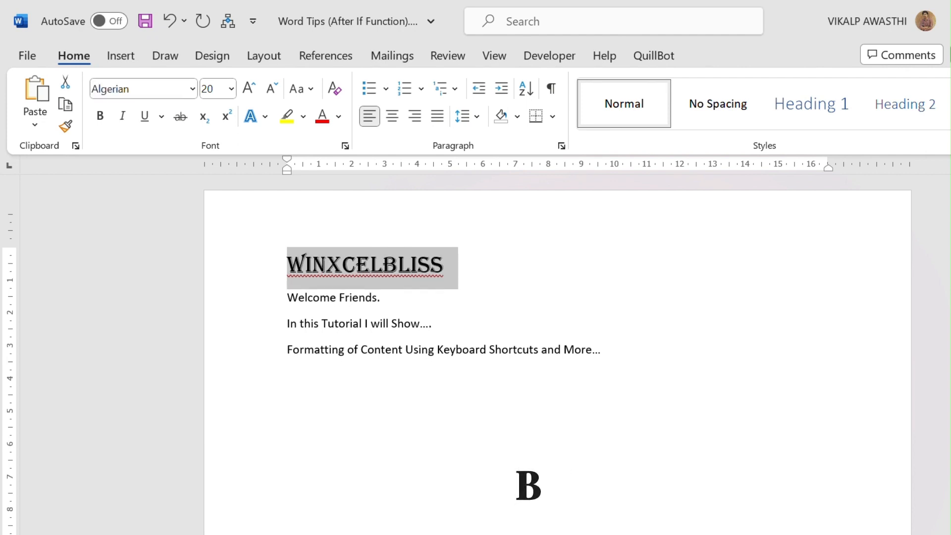
Apply bold, italic and underline formatting to the WinxcelBliss heading
{"action": "key", "text": "ctrl+b"}
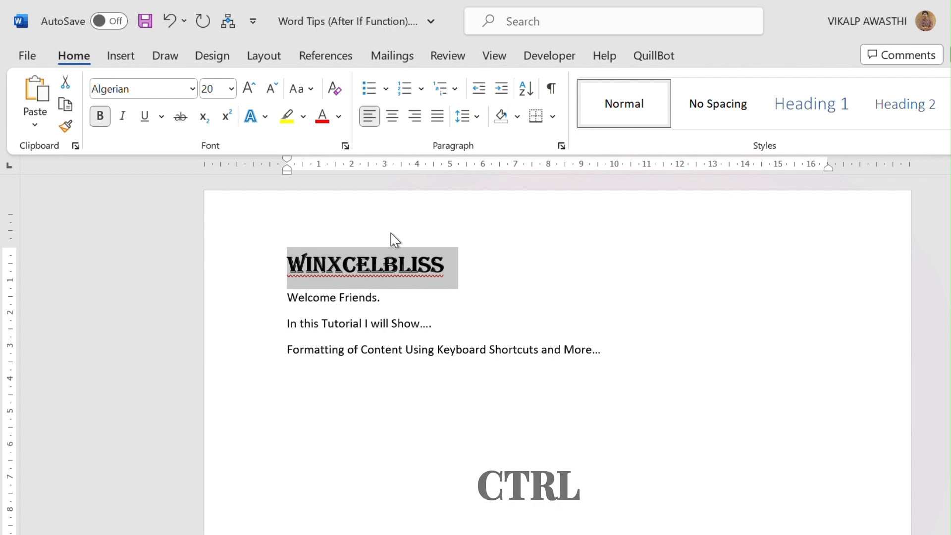
{"action": "key", "text": "ctrl+i"}
{"action": "key", "text": "ctrl+u"}
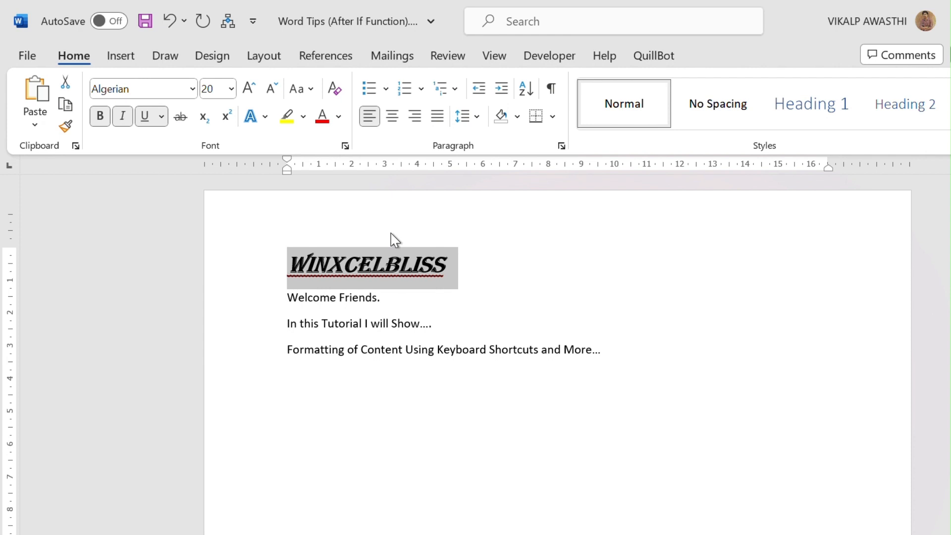
Clear italic, underline and bold from the WinxcelBliss heading and reapply only bold
{"action": "key", "text": "ctrl+i"}
{"action": "key", "text": "ctrl+u"}
{"action": "key", "text": "ctrl+b"}
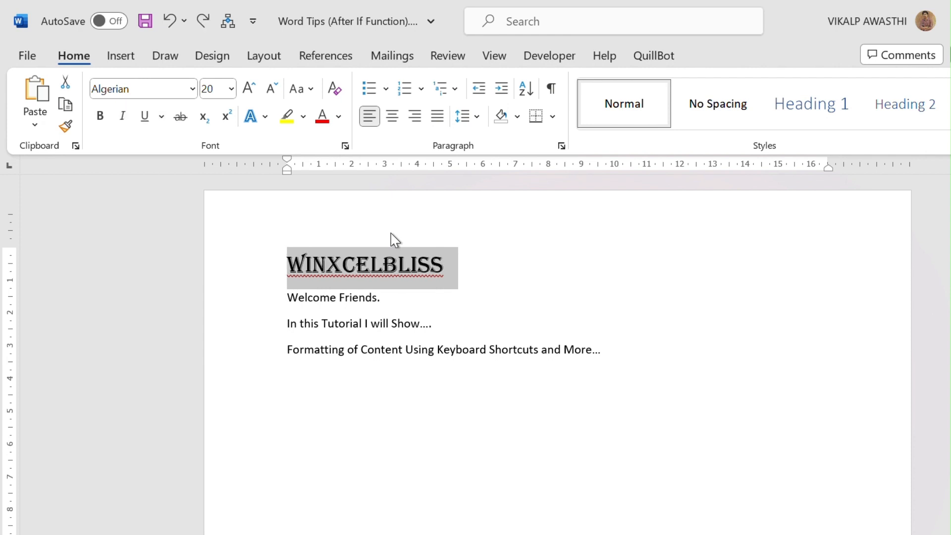
{"action": "key", "text": "ctrl+b"}
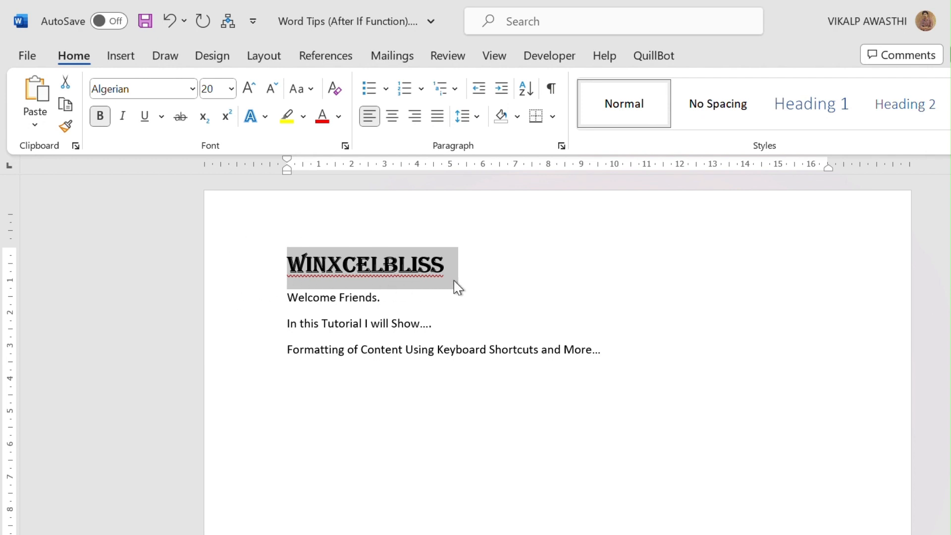
Set the font of the three text lines below the heading to Courier New
{"action": "left_click_drag", "start_coordinate": [284, 297], "coordinate": [623, 350]}
{"action": "type", "text": "Courier New"}
{"action": "key", "text": "Return"}
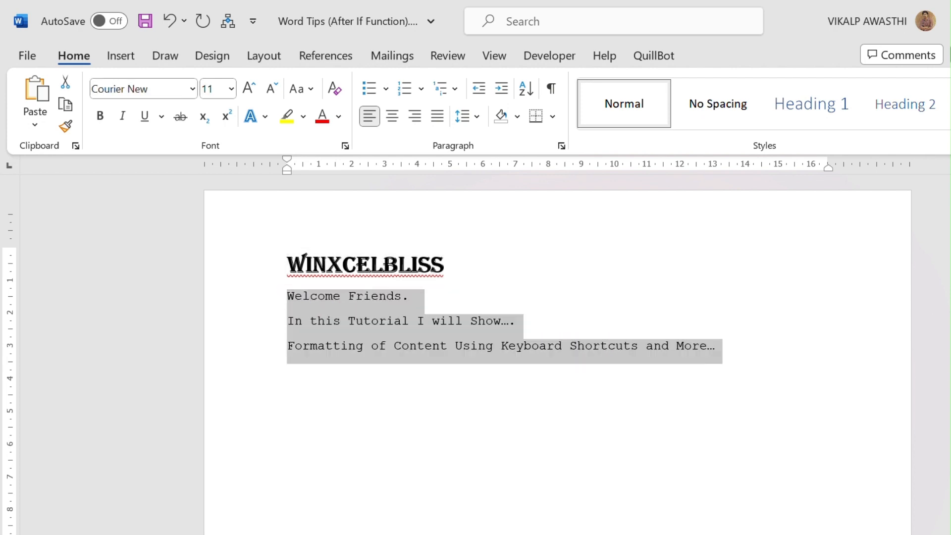
Start a new paragraph after the WinxcelBliss heading and turn three hyphens (---) into a thin horizontal line
{"action": "left_click", "coordinate": [463, 279]}
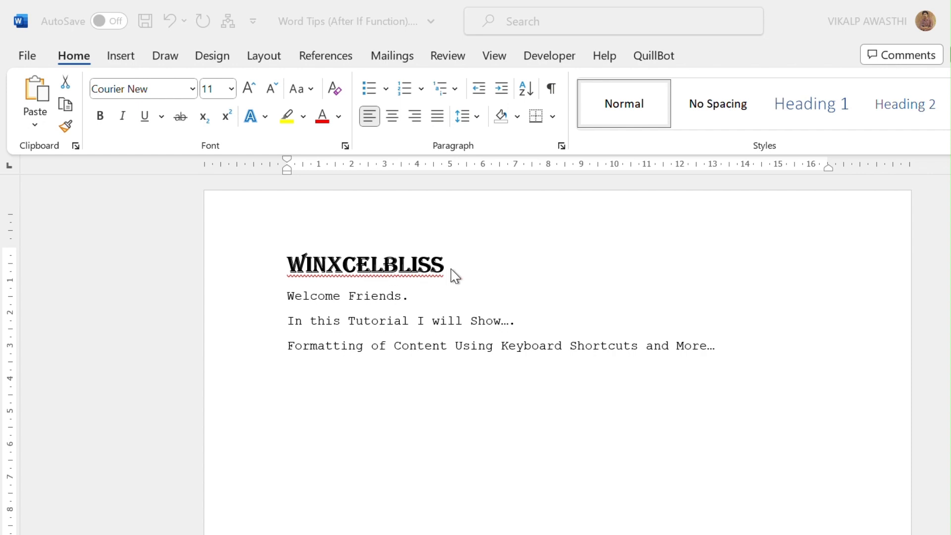
{"action": "left_click", "coordinate": [445, 267]}
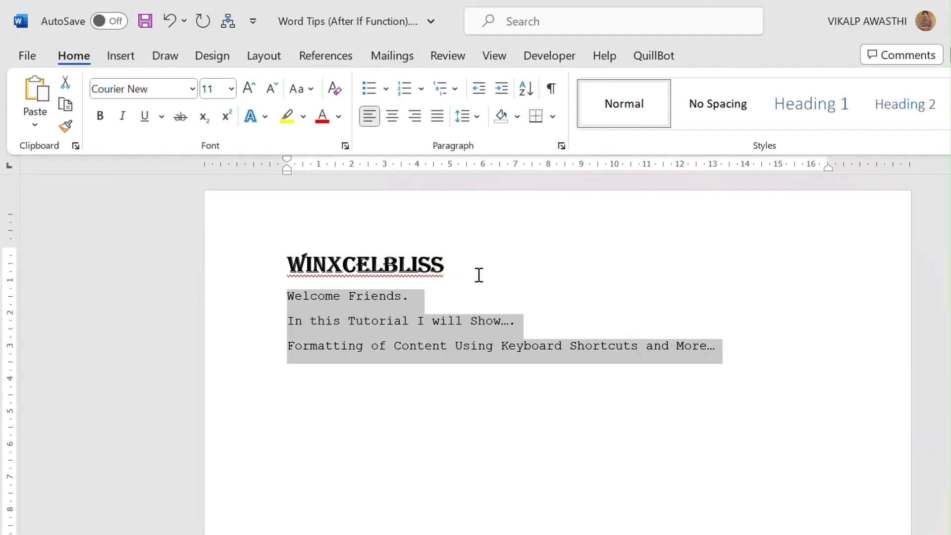
{"action": "left_click", "coordinate": [463, 269]}
{"action": "key", "text": "Return"}
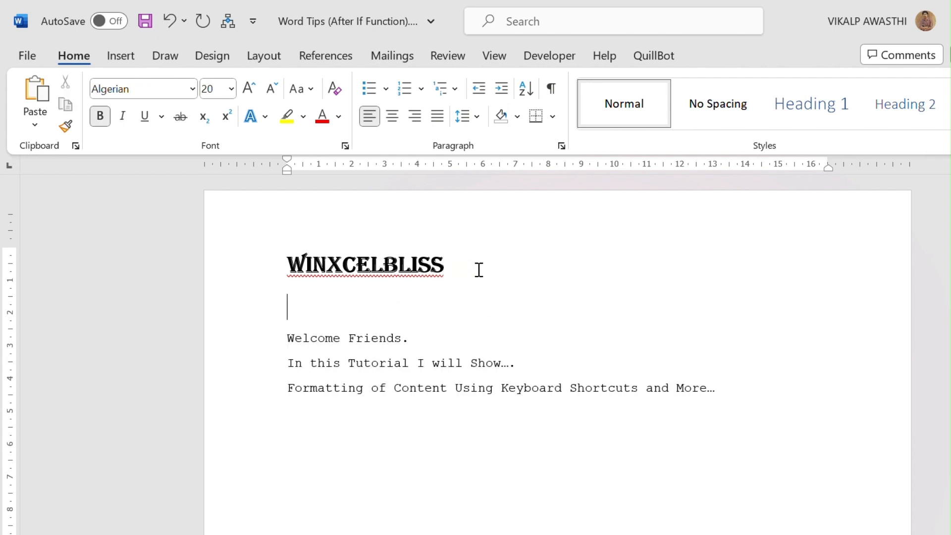
{"action": "type", "text": "---"}
{"action": "key", "text": "Return"}
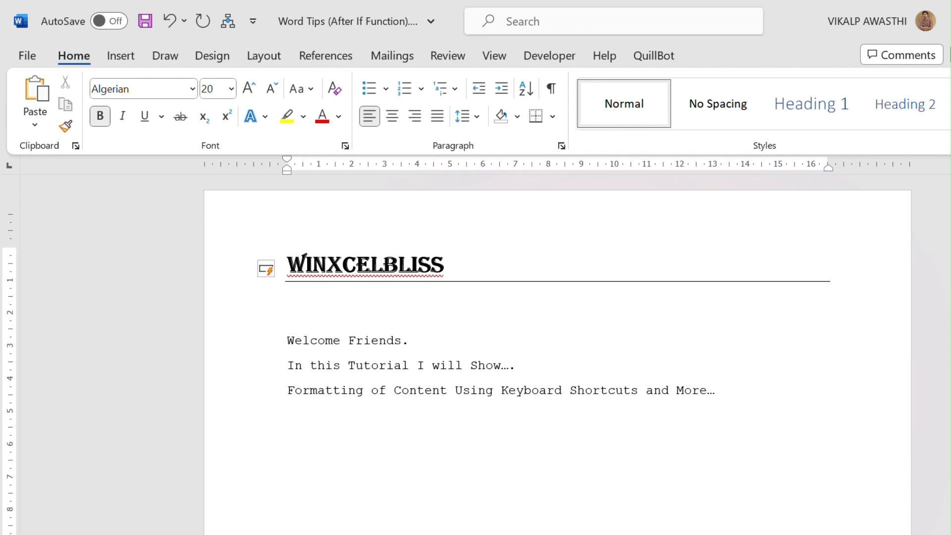
Add two more horizontal lines below the thin one: a thick line from ___ and a double line from ===
{"action": "type", "text": "___"}
{"action": "key", "text": "Return"}
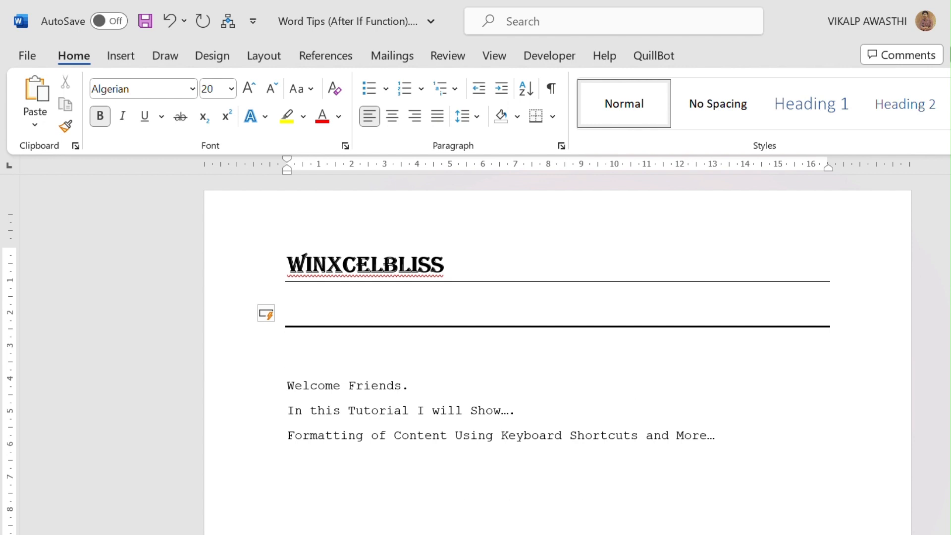
{"action": "type", "text": "==="}
{"action": "key", "text": "Return"}
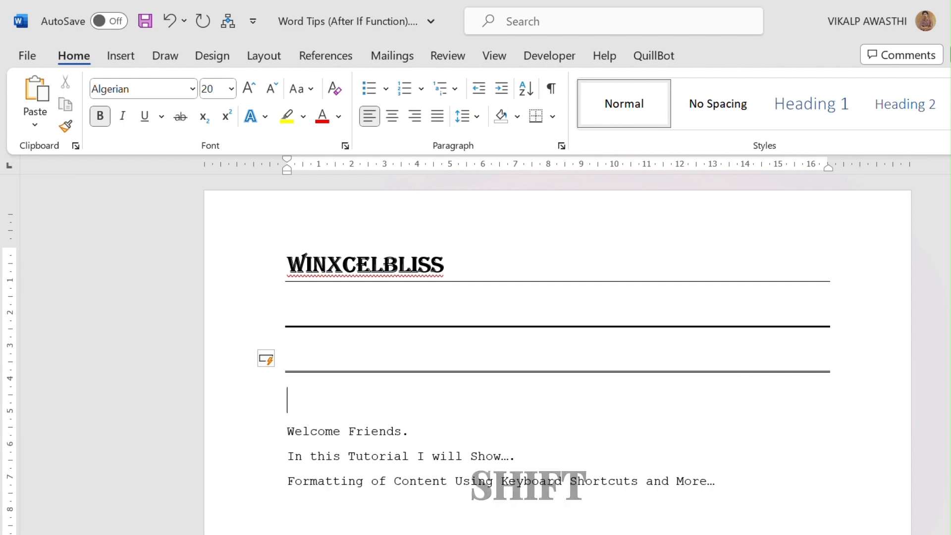
Add a triple horizontal line from ### and a wavy line from ~~~ above the Welcome Friends text
{"action": "type", "text": "###"}
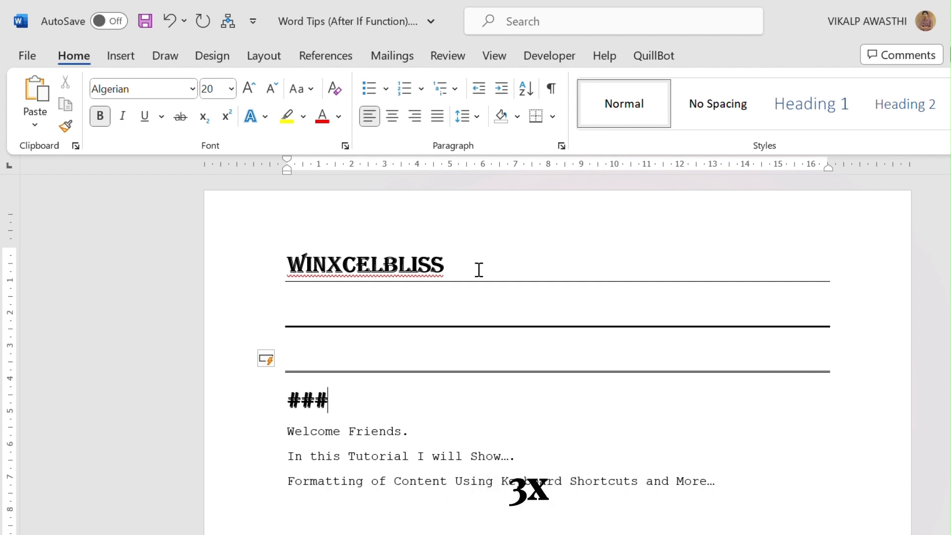
{"action": "key", "text": "Return"}
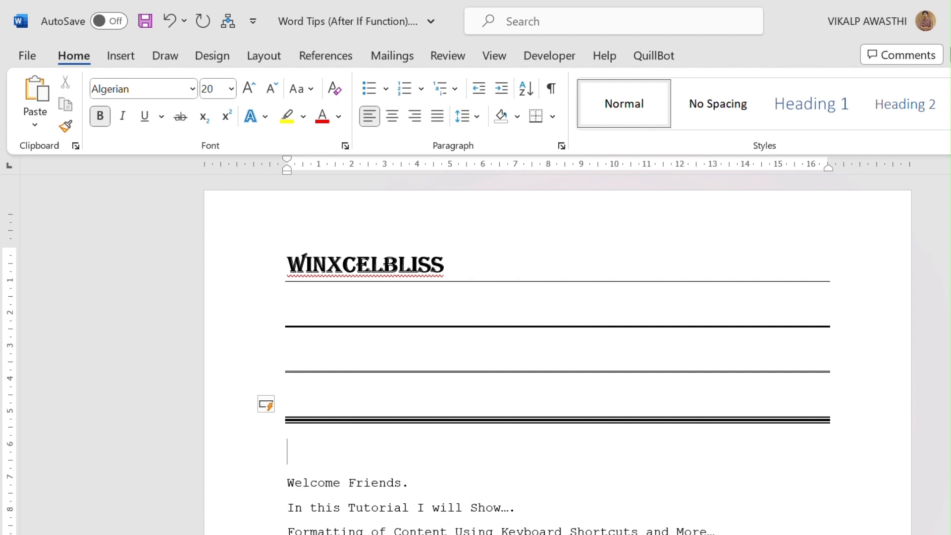
{"action": "type", "text": "~~~"}
{"action": "key", "text": "Return"}
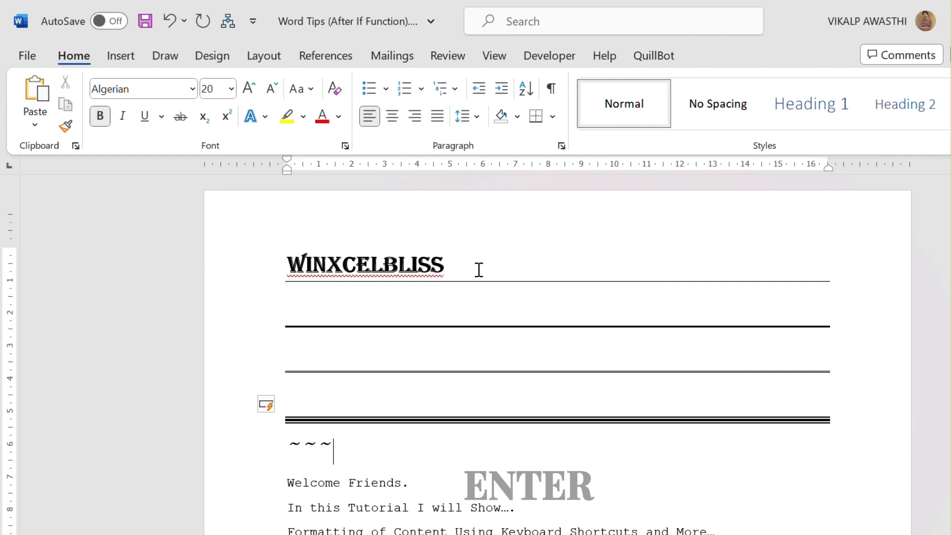
{"action": "left_click", "coordinate": [350, 314]}
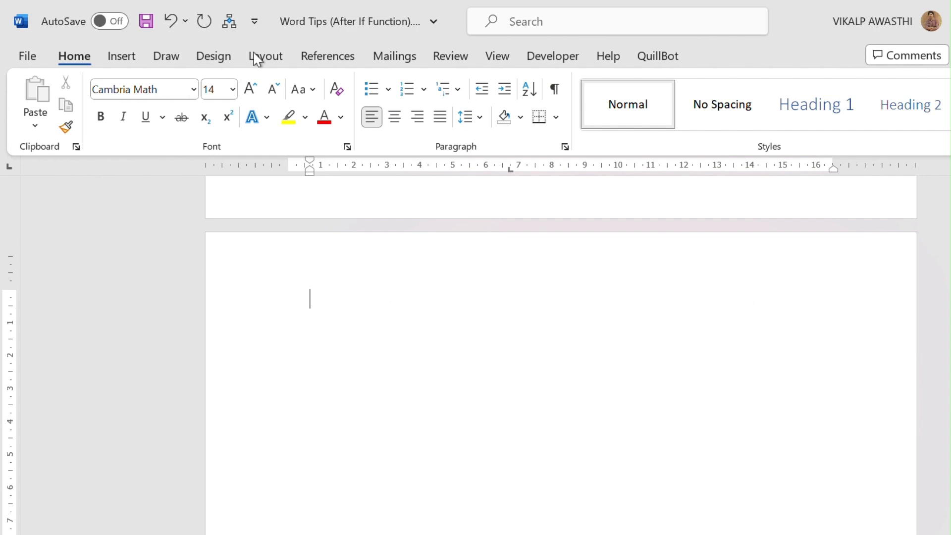
{"action": "left_click", "coordinate": [110, 56]}
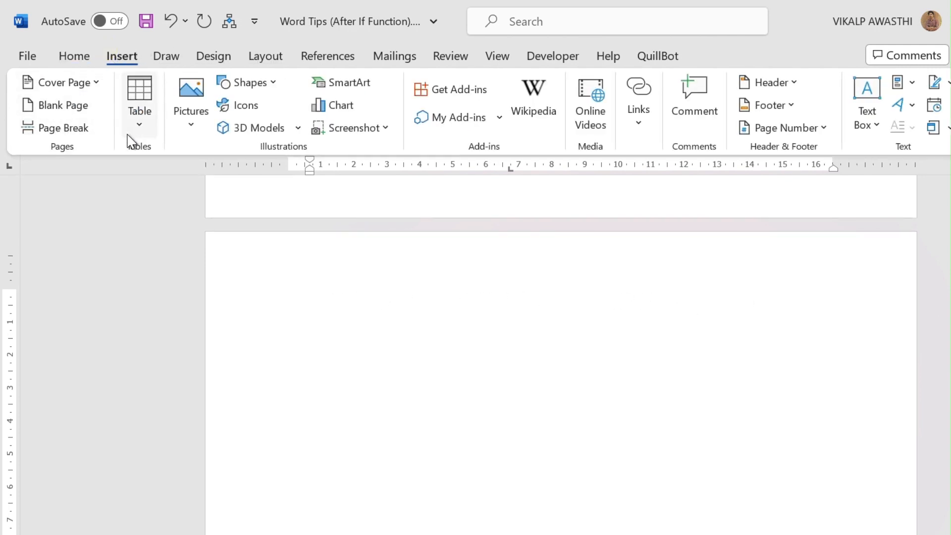
{"action": "left_click", "coordinate": [133, 128]}
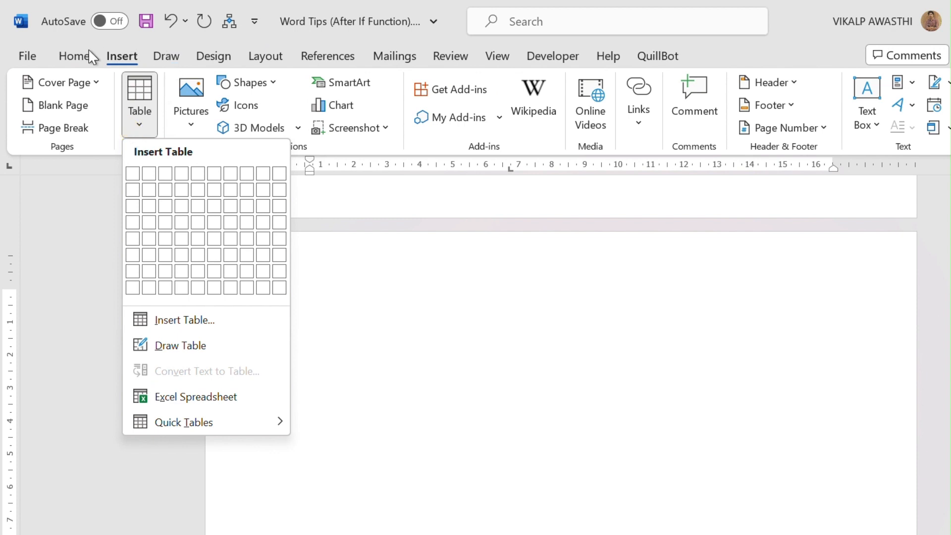
{"action": "left_click", "coordinate": [74, 56]}
Create a one-row, two-column table on the blank page from a +-----+---+ line, with more hyphens for the first column than the second
{"action": "left_click", "coordinate": [307, 293]}
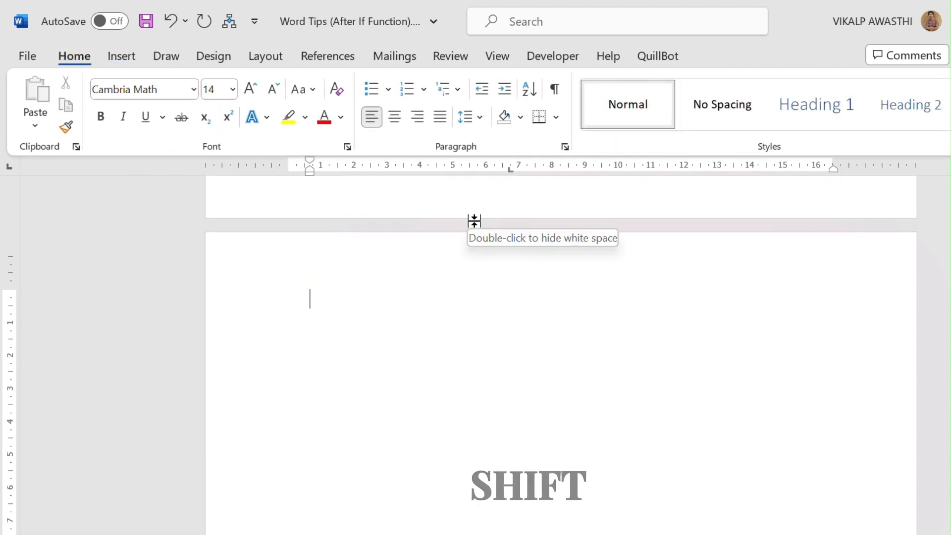
{"action": "type", "text": "+"}
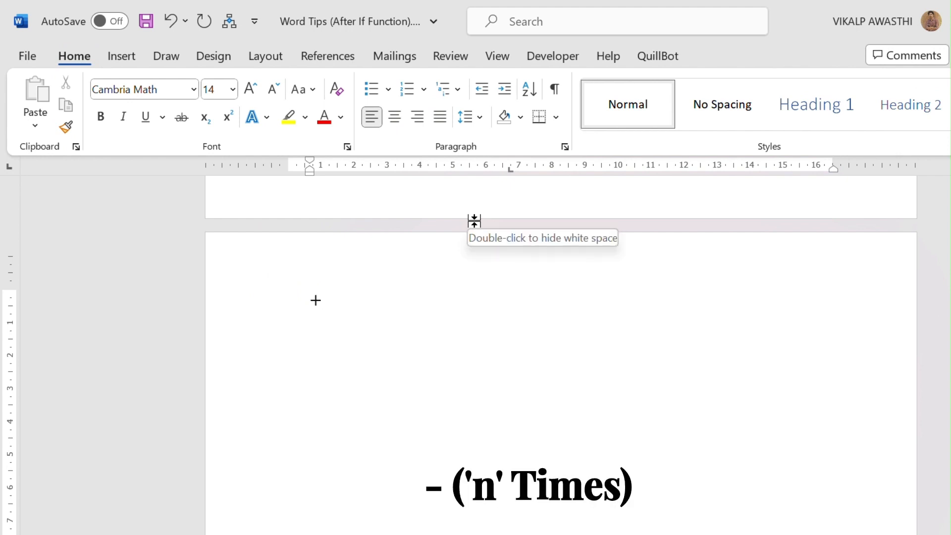
{"action": "type", "text": "----------"}
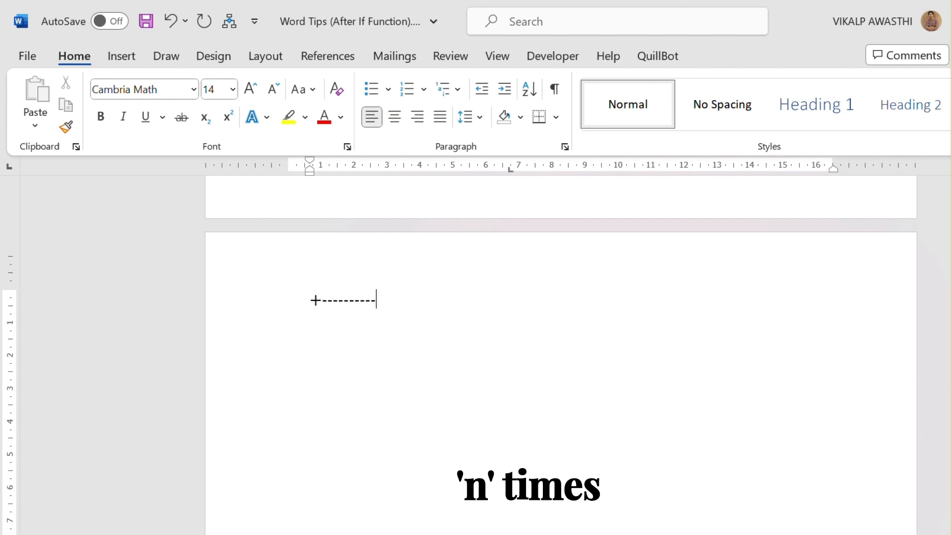
{"action": "type", "text": "------------"}
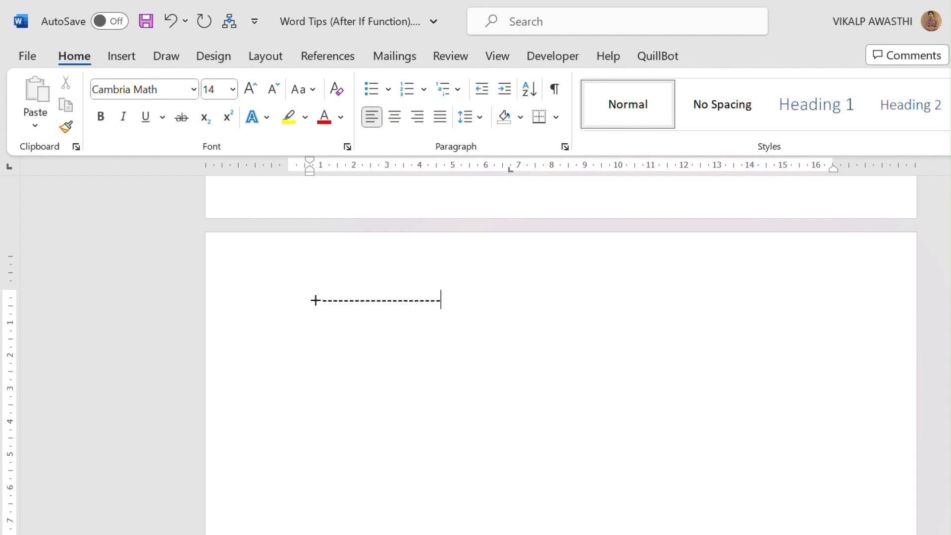
{"action": "type", "text": "+----------"}
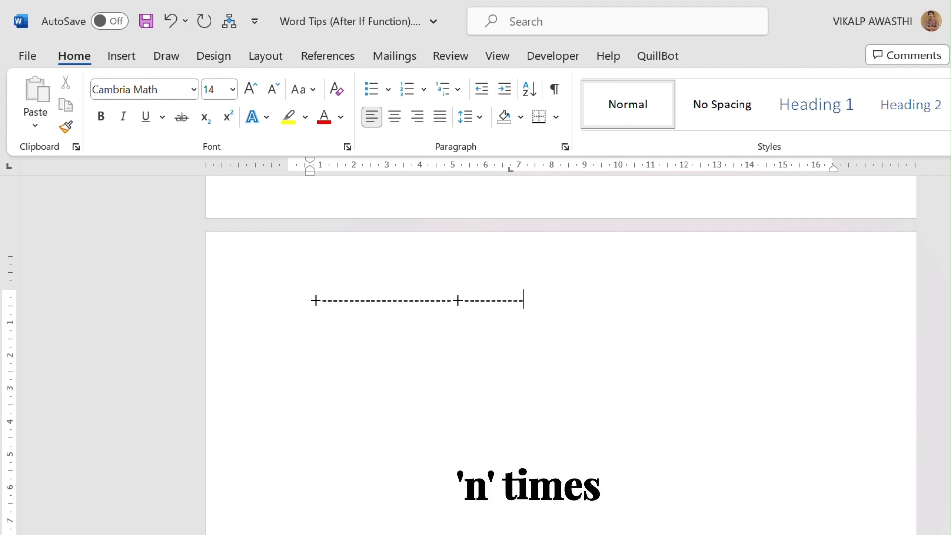
{"action": "type", "text": "----"}
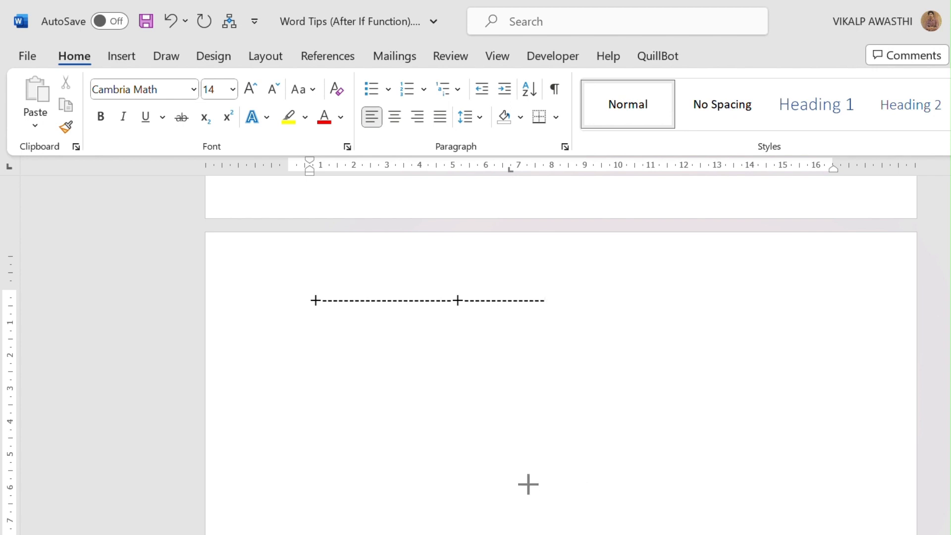
{"action": "type", "text": "+"}
{"action": "key", "text": "Return"}
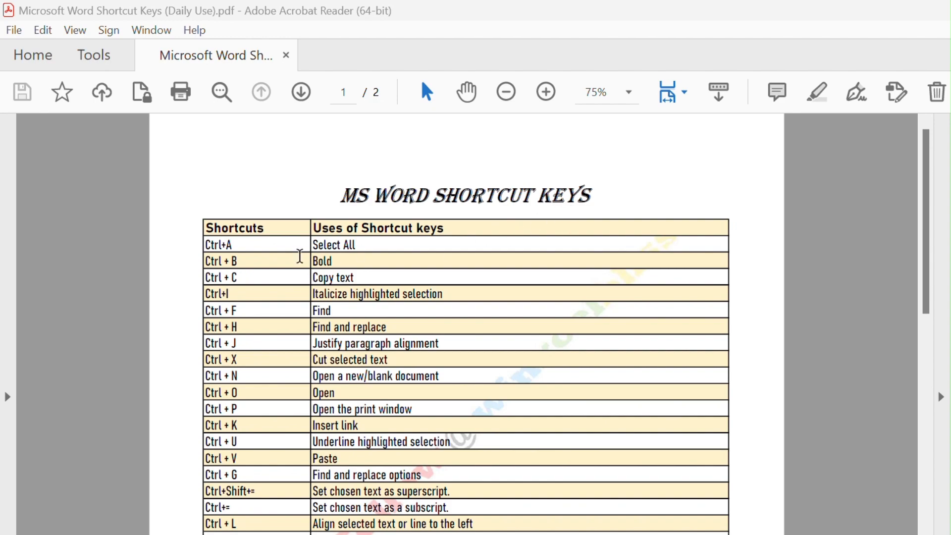
Examine the list of MS Word shortcut keys and their uses in the PDF in Adobe Acrobat Reader
{"action": "scroll", "coordinate": [227, 327], "scroll_direction": "down", "scroll_amount": 8}
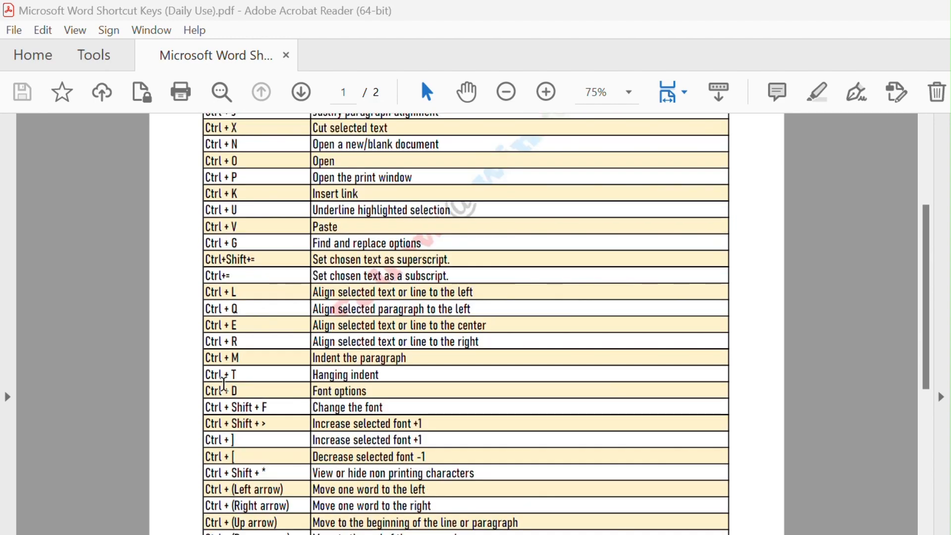
{"action": "scroll", "coordinate": [233, 421], "scroll_direction": "down", "scroll_amount": 20}
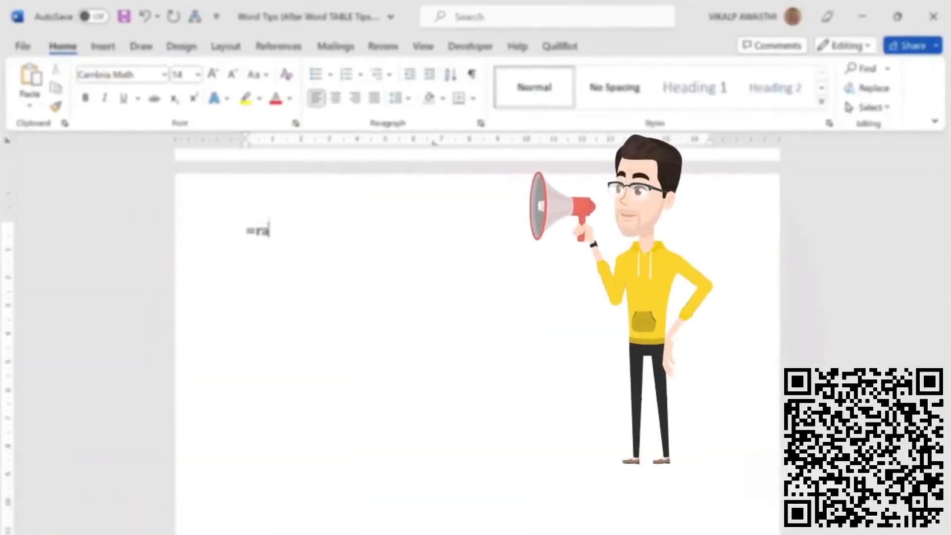
Generate sample text on the blank page of the Word document with =rand()
{"action": "type", "text": "nd"}
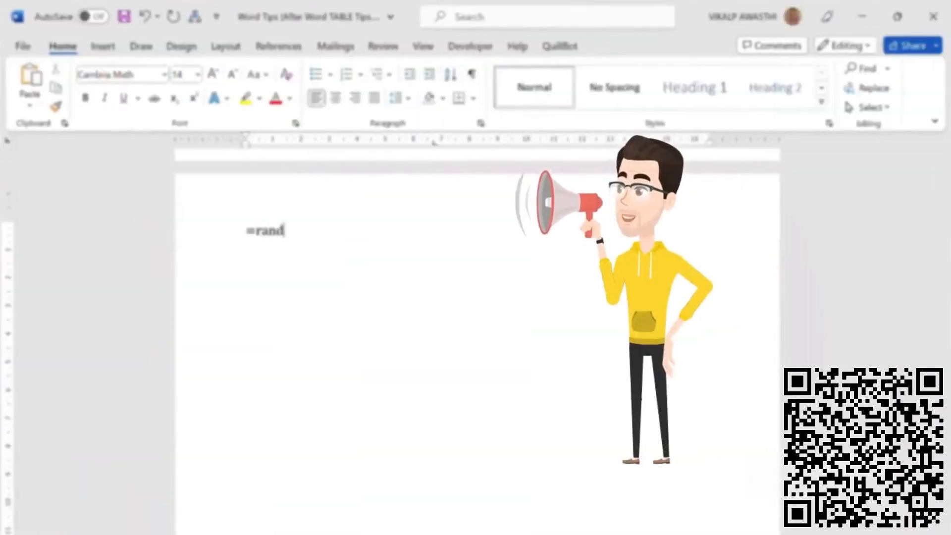
{"action": "type", "text": "()"}
{"action": "key", "text": "Return"}
{"action": "left_click_drag", "start_coordinate": [292, 410], "coordinate": [258, 417]}
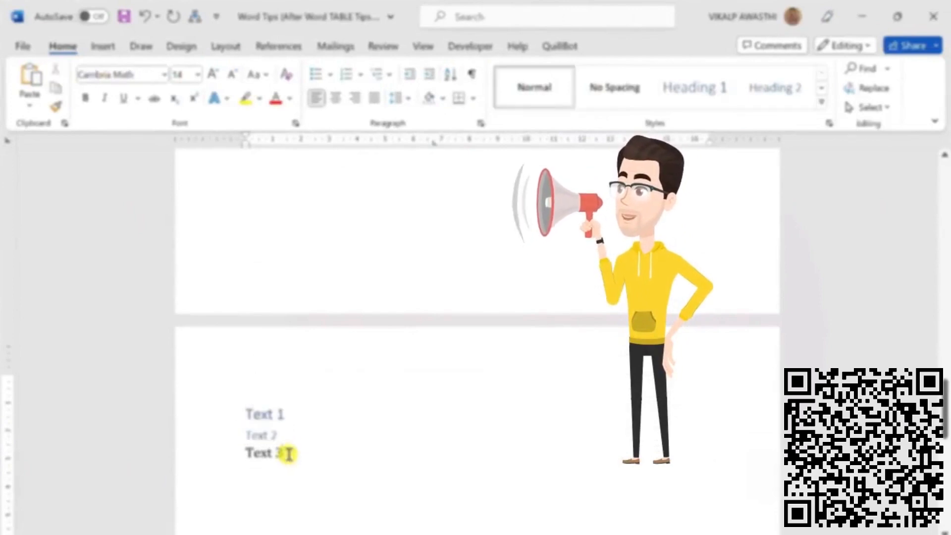
{"action": "left_click_drag", "start_coordinate": [289, 454], "coordinate": [257, 449]}
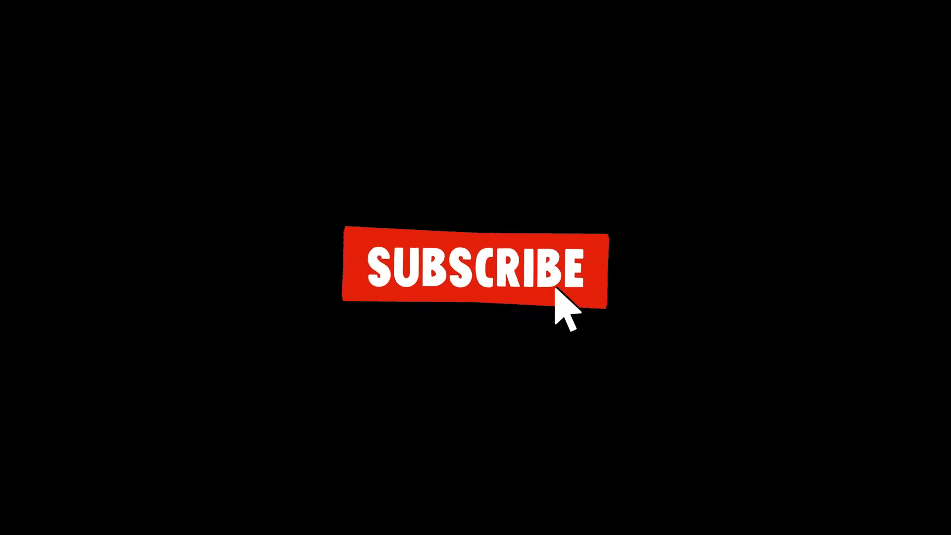